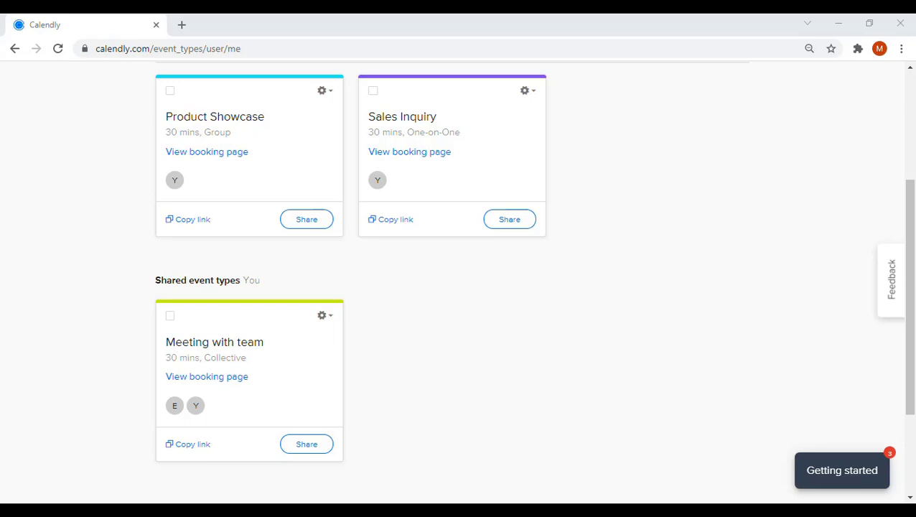
# Step: Begin a new event type and pick Round Robin as its type
pyautogui.scroll(3, 338, 353)
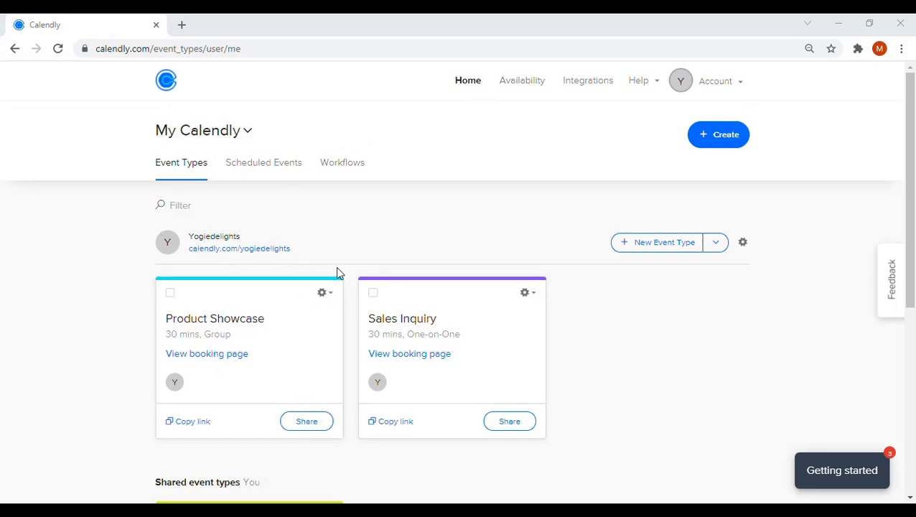
pyautogui.click(656, 249)
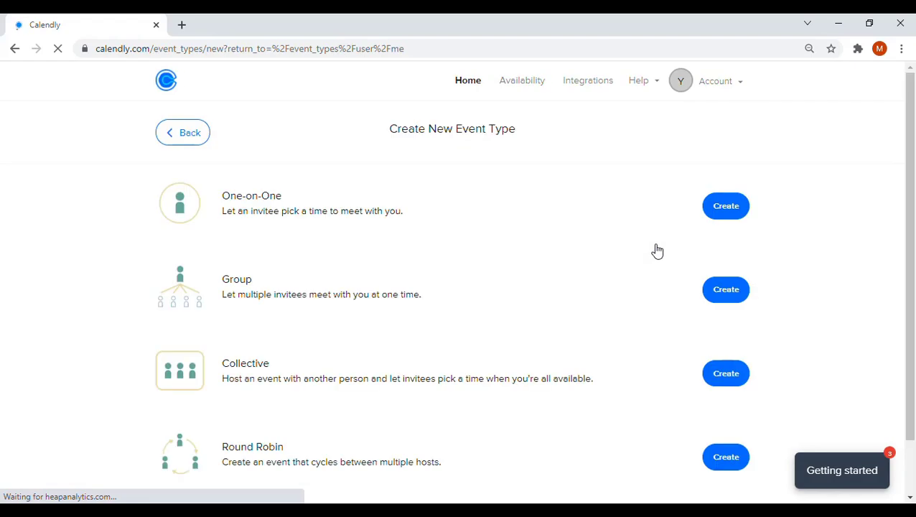
pyautogui.scroll(-1, 661, 251)
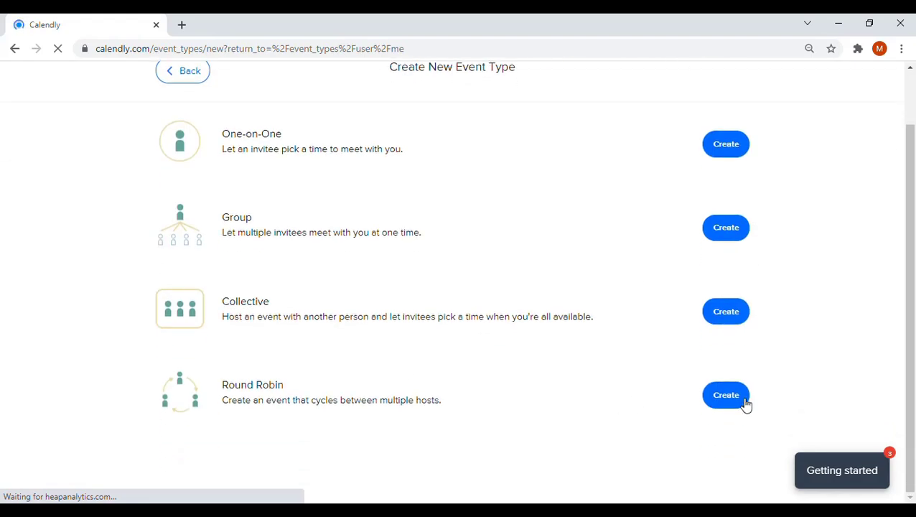
pyautogui.click(726, 395)
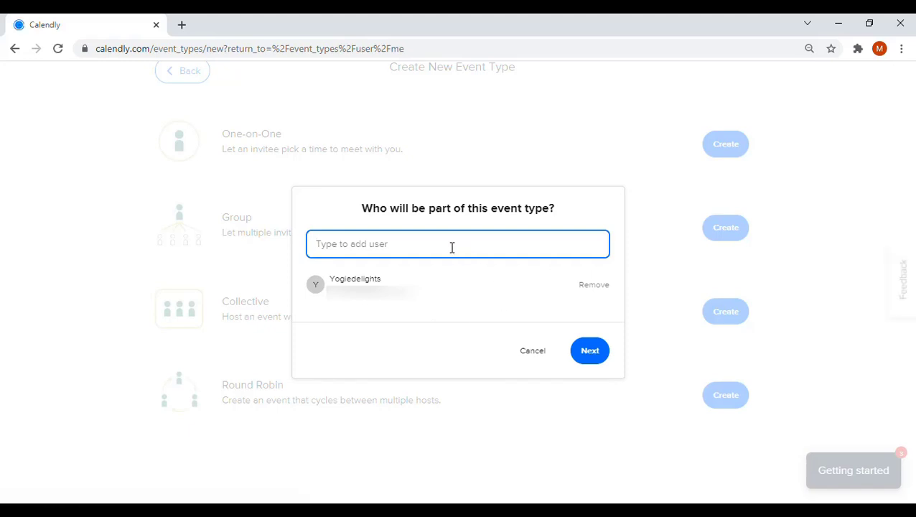
# Step: Search for and add two more team members as hosts, then continue with all three
pyautogui.write('el')
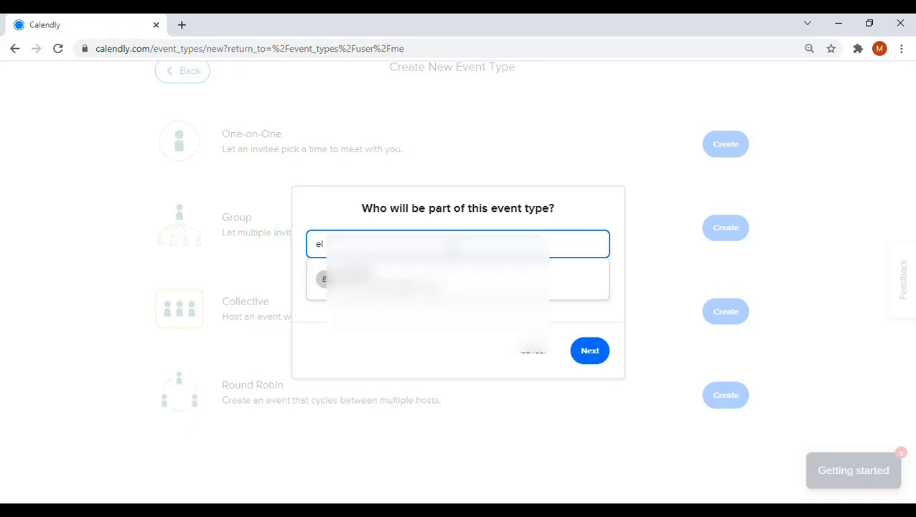
pyautogui.press('Return')
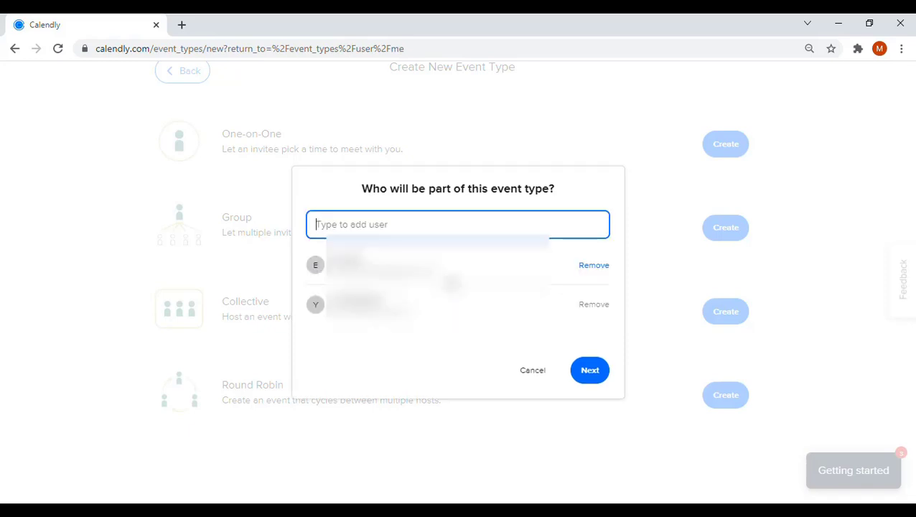
pyautogui.write('mal')
pyautogui.click(447, 263)
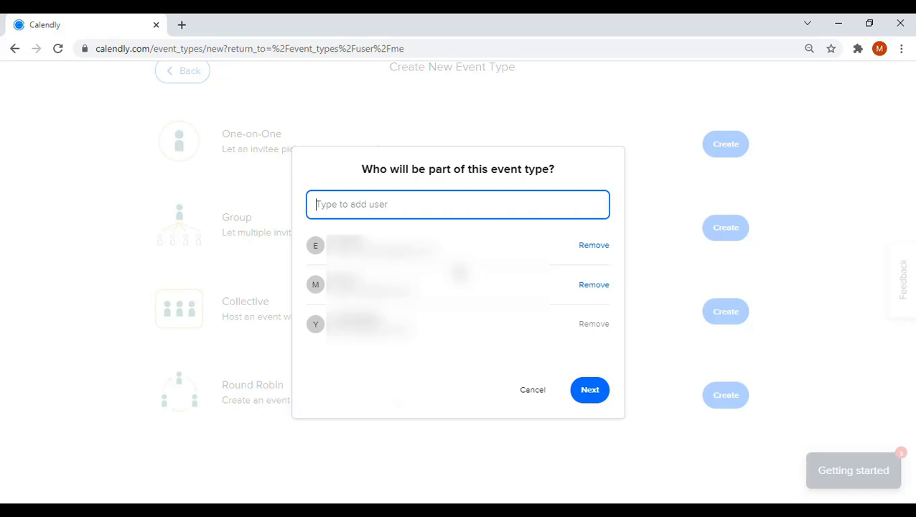
pyautogui.click(587, 399)
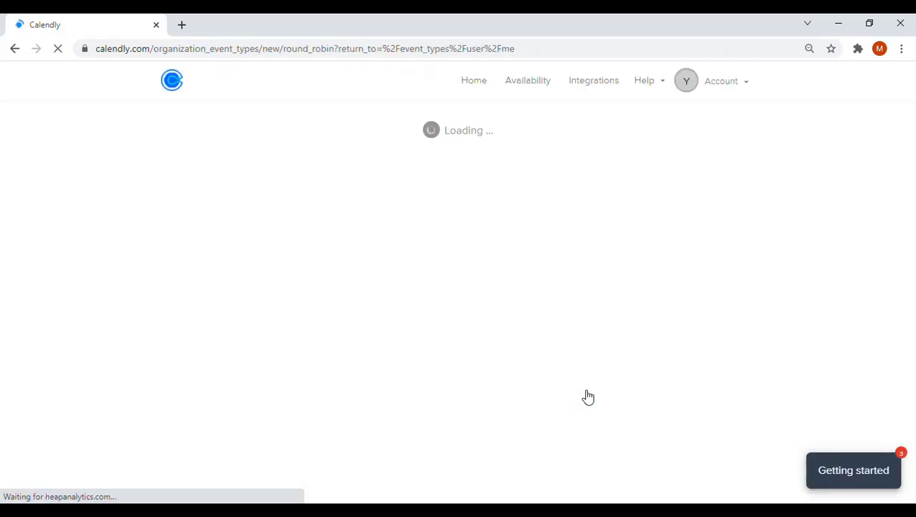
# Step: Name the event 'Sales Meeting 15 min'
pyautogui.click(283, 294)
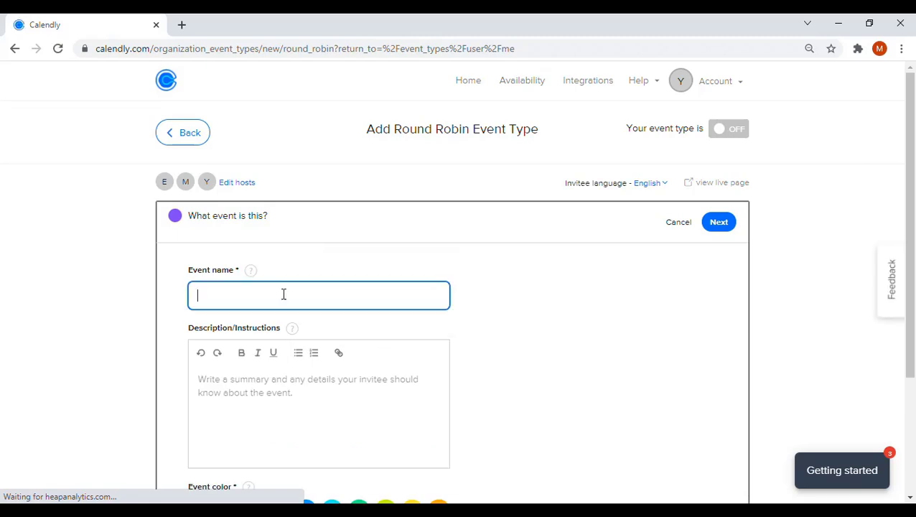
pyautogui.write('Sales ')
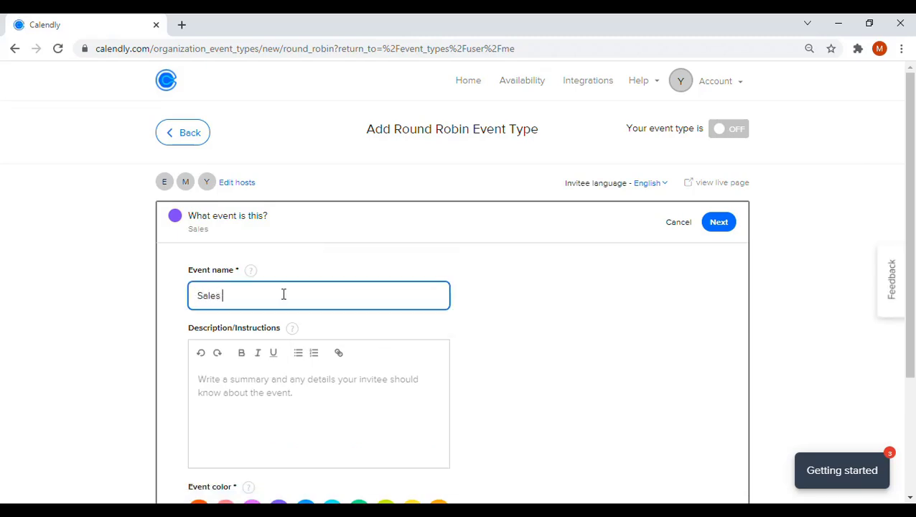
pyautogui.write('Meeting 15min')
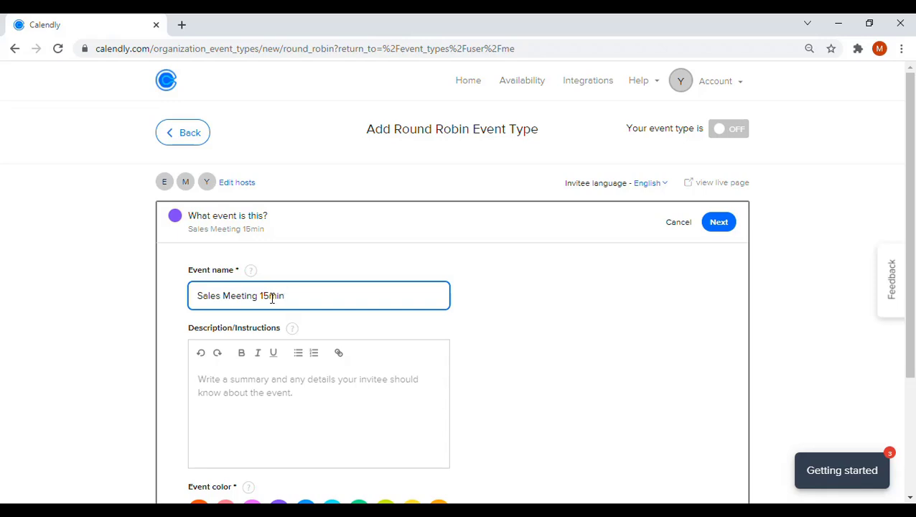
pyautogui.click(268, 296)
# Step: Make the event colour yellow and save the event details
pyautogui.scroll(-2, 326, 359)
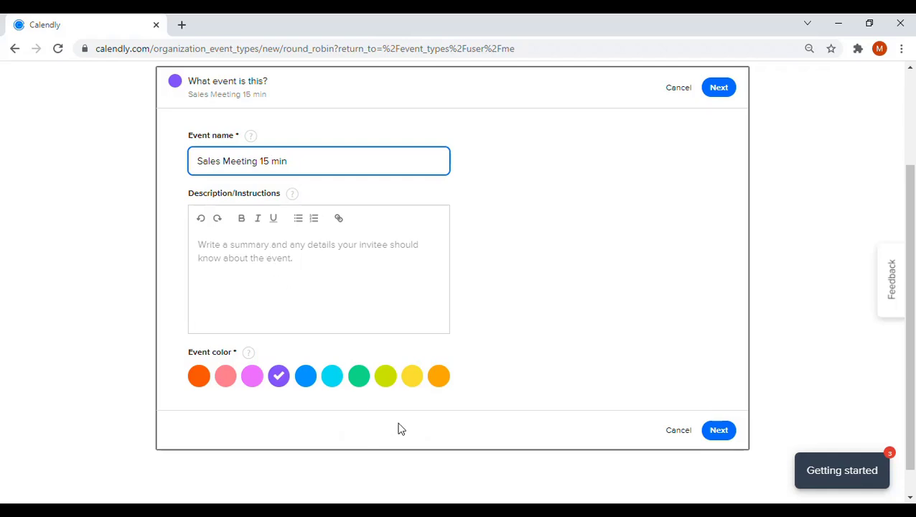
pyautogui.click(414, 380)
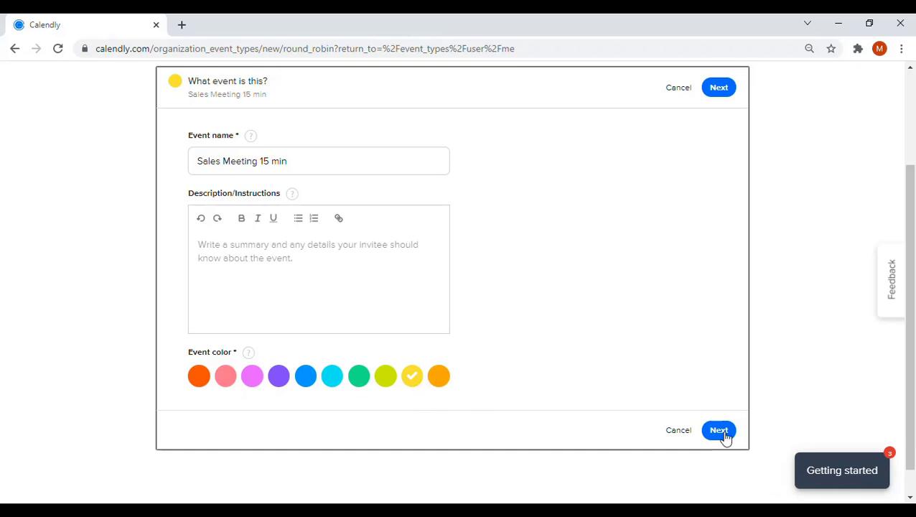
pyautogui.scroll(2, 724, 437)
pyautogui.scroll(-2, 654, 419)
pyautogui.scroll(1, 663, 424)
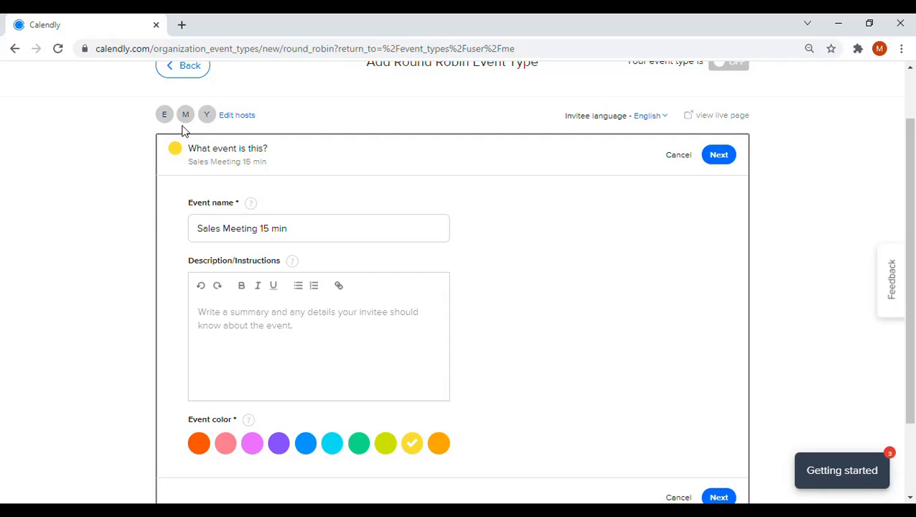
pyautogui.scroll(-1, 650, 225)
pyautogui.scroll(-1, 659, 231)
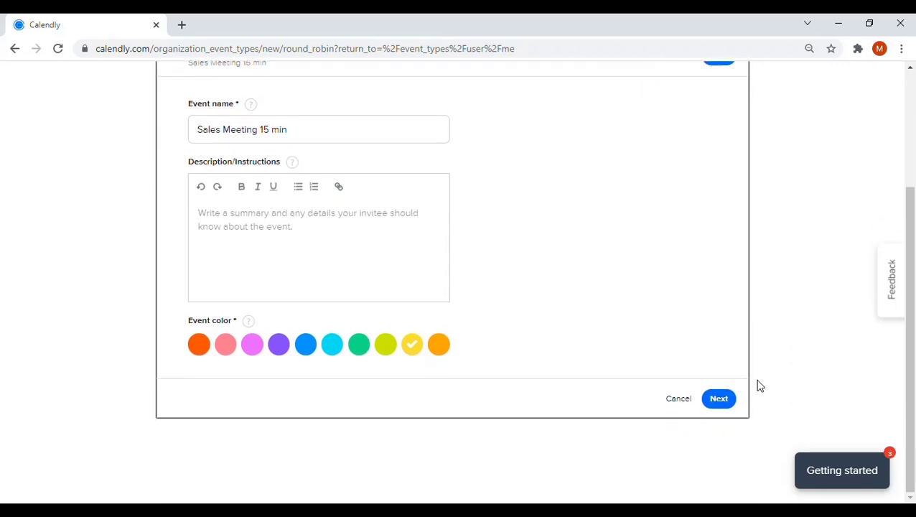
pyautogui.click(733, 400)
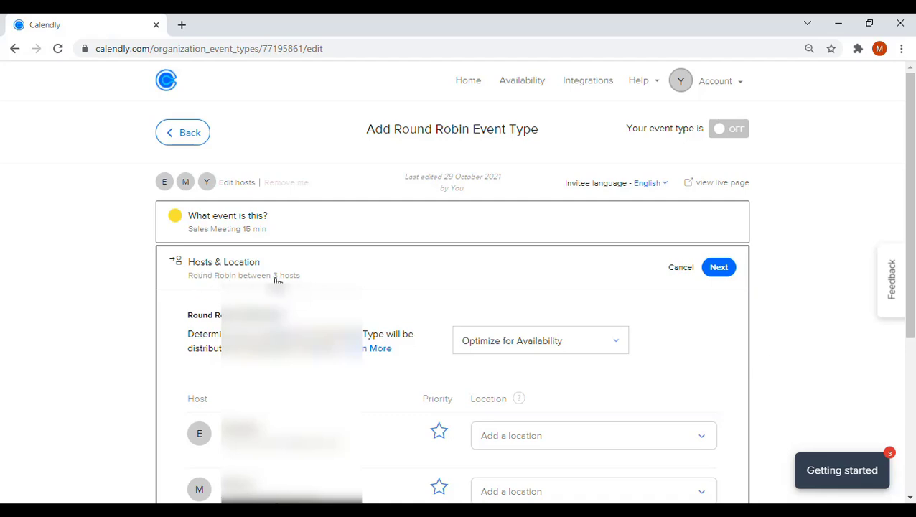
# Step: Keep Optimize for Availability as the Round Robin distribution across the 3 hosts
pyautogui.scroll(-3, 316, 290)
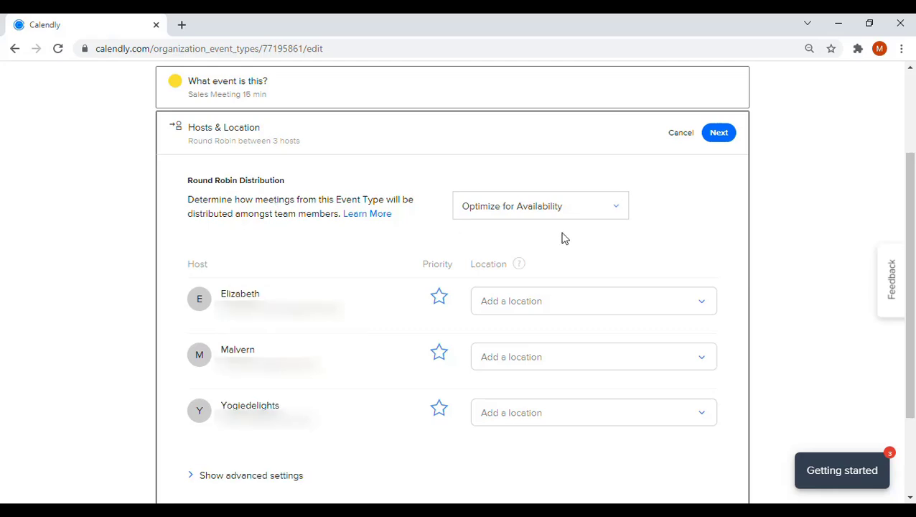
pyautogui.click(574, 210)
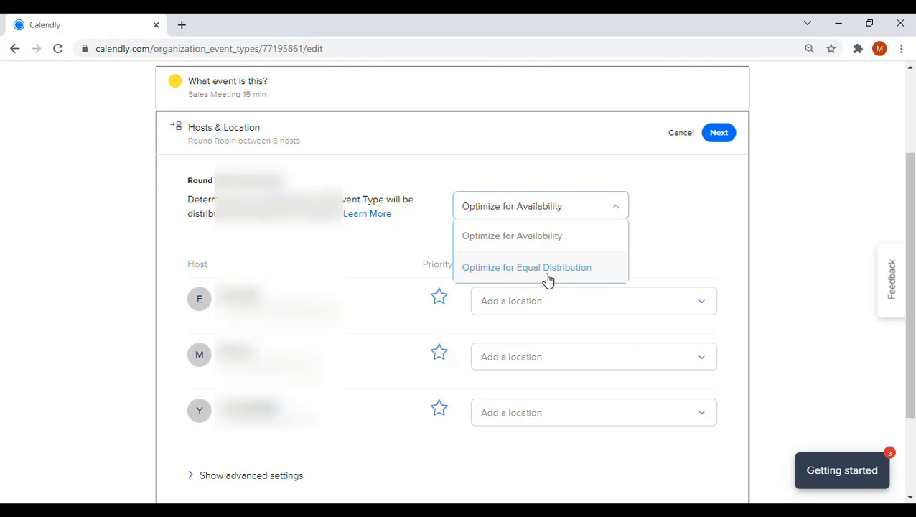
pyautogui.click(565, 216)
pyautogui.click(566, 217)
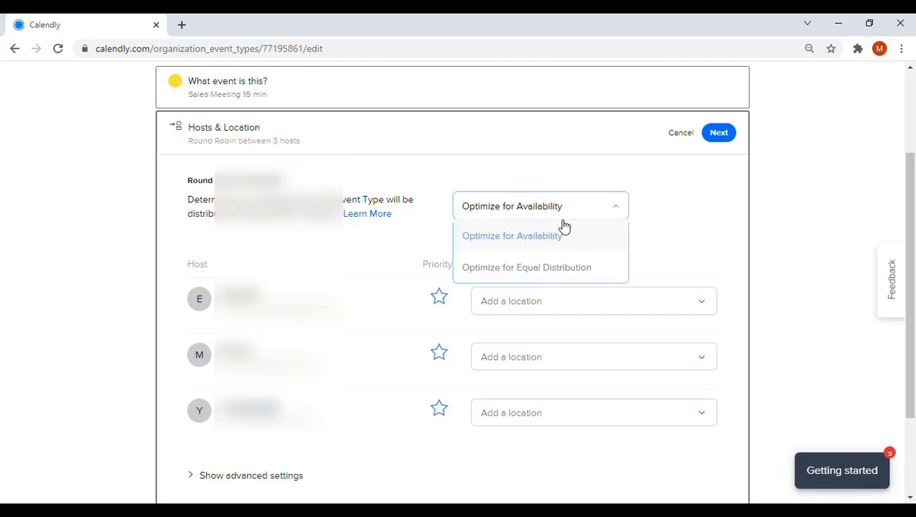
pyautogui.click(558, 234)
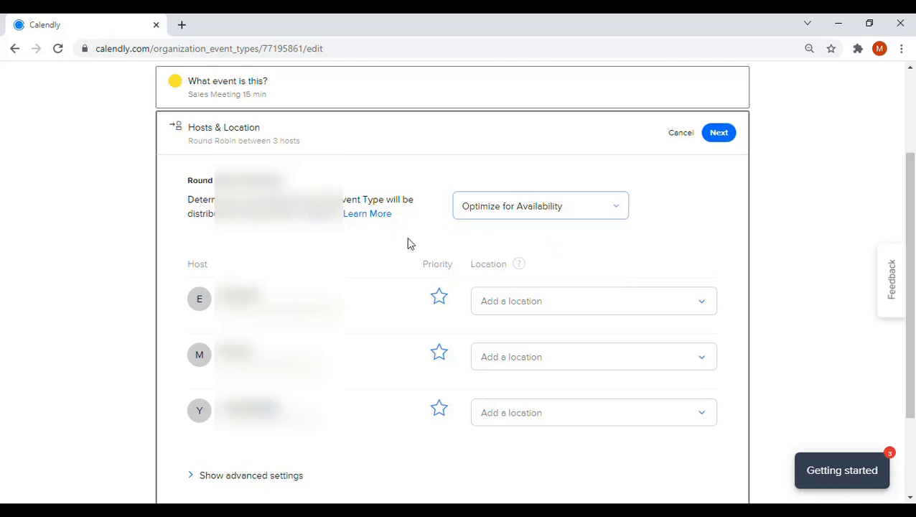
# Step: Star the first and second hosts as high priority, leaving the third at normal priority
pyautogui.scroll(-2, 284, 298)
pyautogui.scroll(-1, 407, 280)
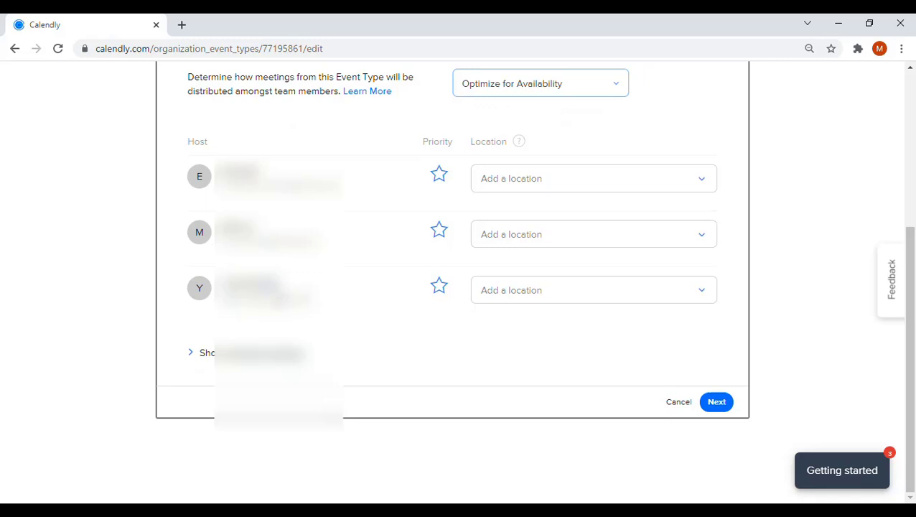
pyautogui.scroll(2, 407, 280)
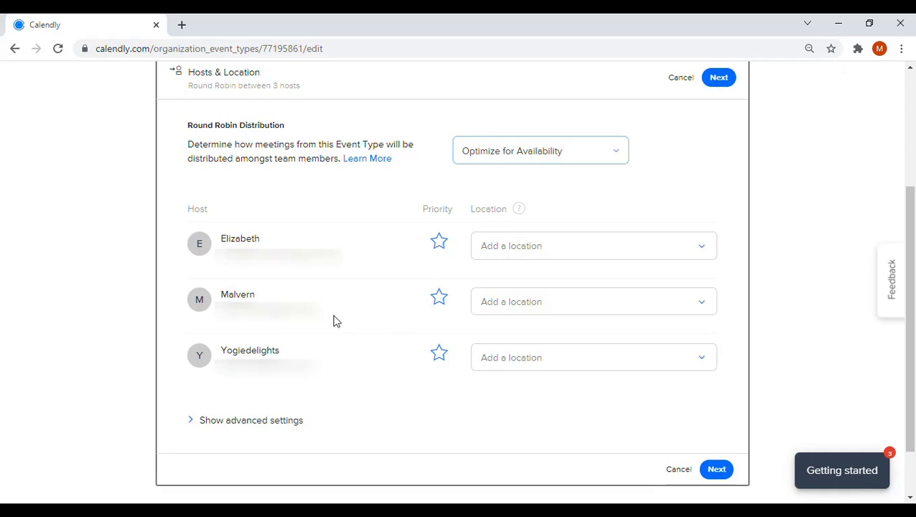
pyautogui.click(439, 245)
pyautogui.click(440, 244)
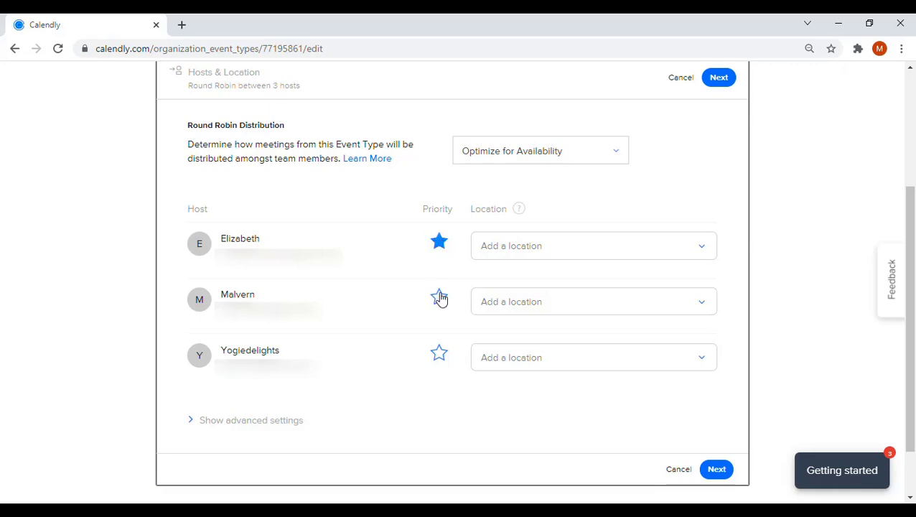
pyautogui.click(441, 303)
pyautogui.click(440, 298)
# Step: Choose Zoom as the meeting location for each of the three hosts
pyautogui.click(603, 257)
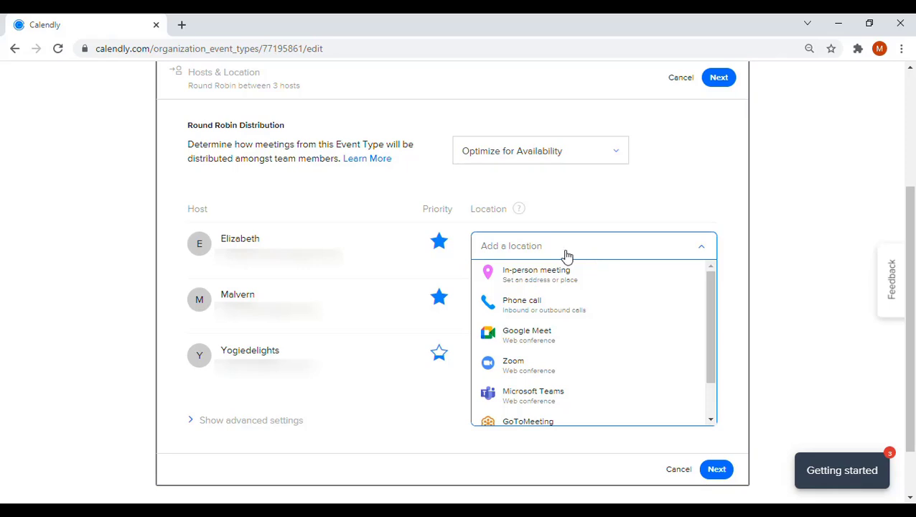
pyautogui.scroll(-1, 542, 364)
pyautogui.scroll(-1, 542, 359)
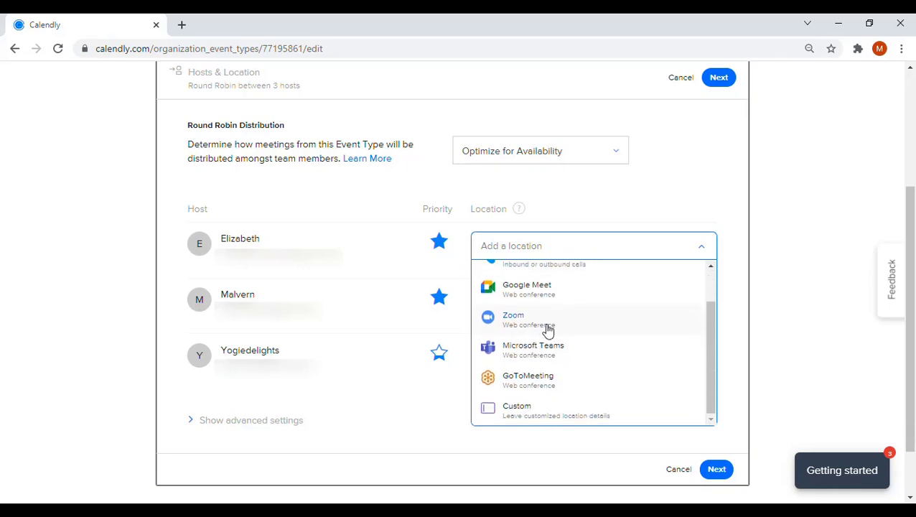
pyautogui.click(544, 328)
pyautogui.click(559, 306)
pyautogui.click(532, 420)
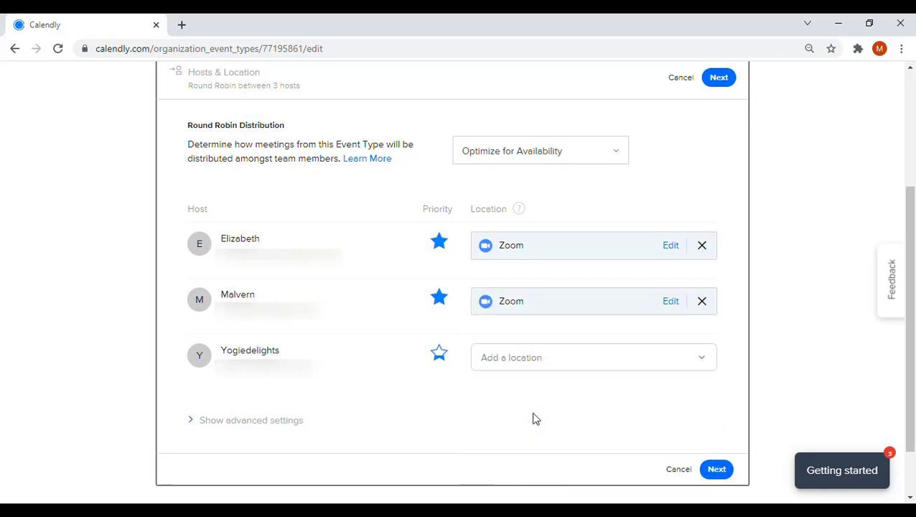
pyautogui.click(548, 368)
pyautogui.click(528, 480)
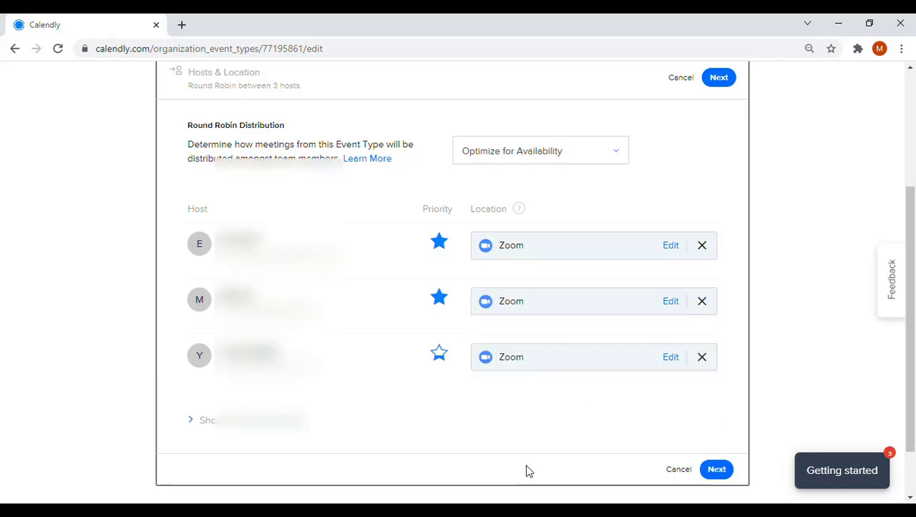
pyautogui.scroll(-1, 346, 337)
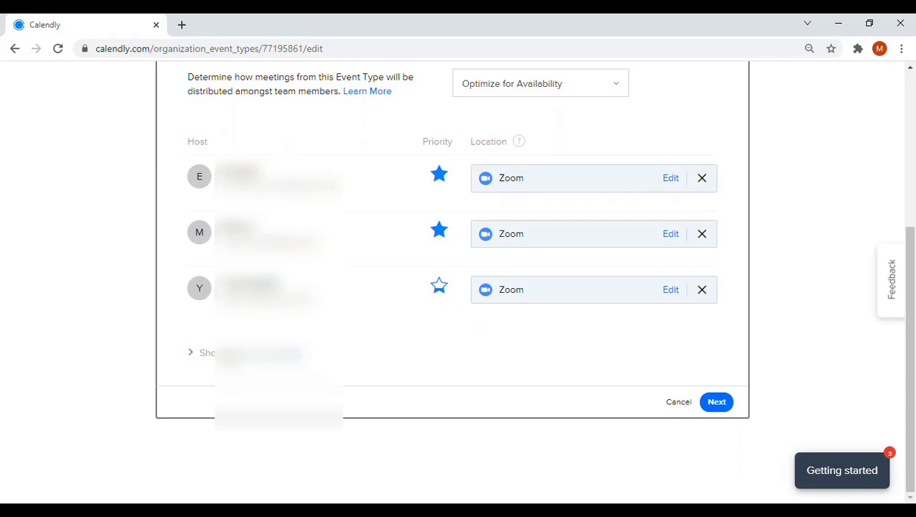
# Step: Review the advanced Reschedule Preference settings and save the Hosts & Location step
pyautogui.click(201, 354)
pyautogui.scroll(-1, 251, 357)
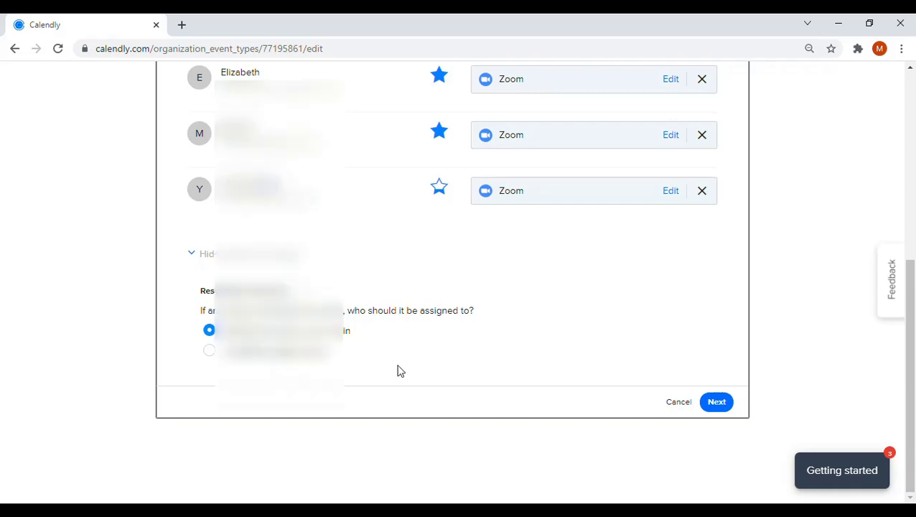
pyautogui.scroll(3, 397, 370)
pyautogui.scroll(-3, 423, 367)
pyautogui.click(727, 411)
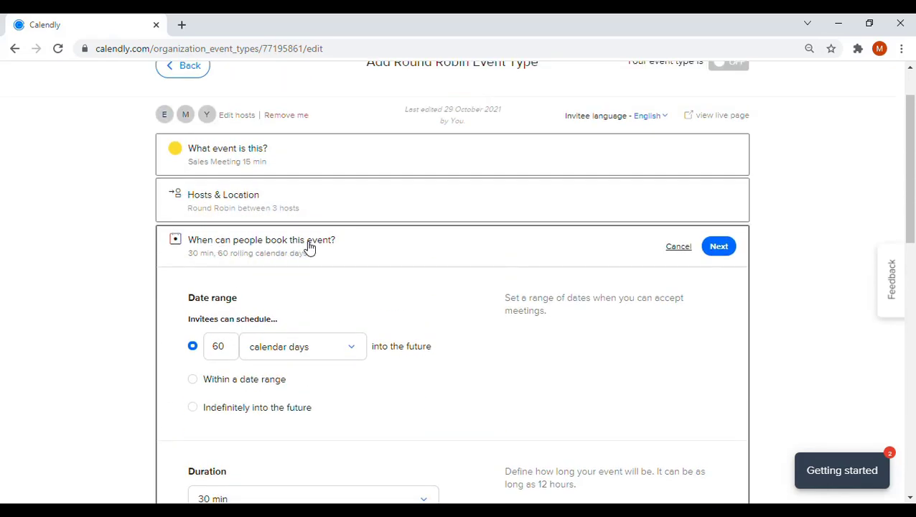
# Step: Inspect the first host's working hours, then save the 30 min, 60-calendar-day availability
pyautogui.scroll(-5, 378, 262)
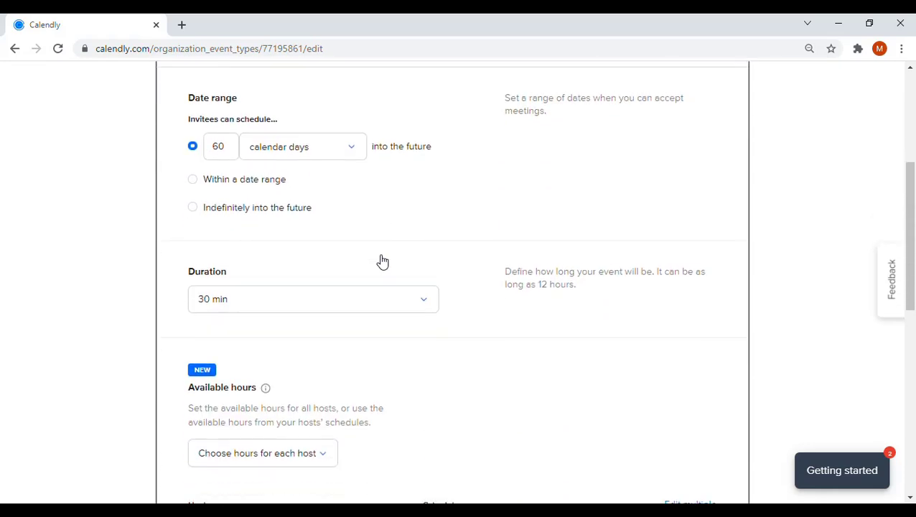
pyautogui.scroll(-2, 407, 299)
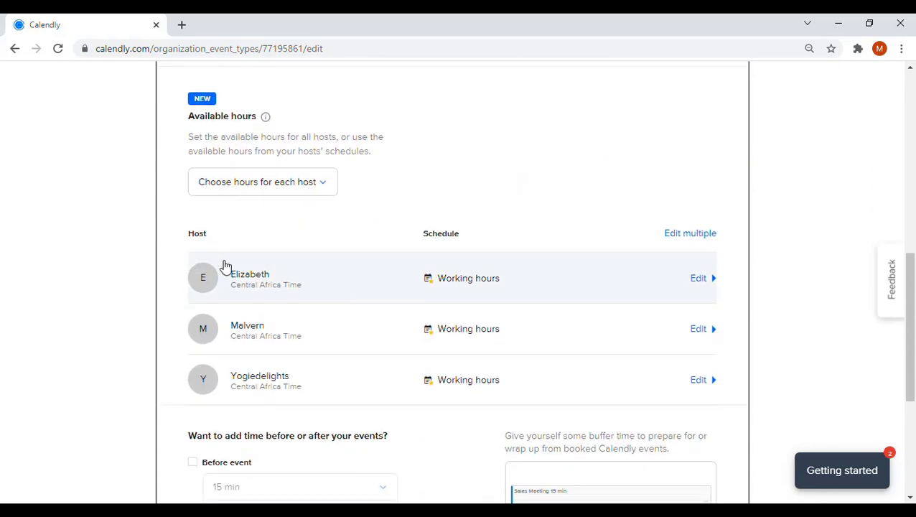
pyautogui.scroll(-2, 282, 193)
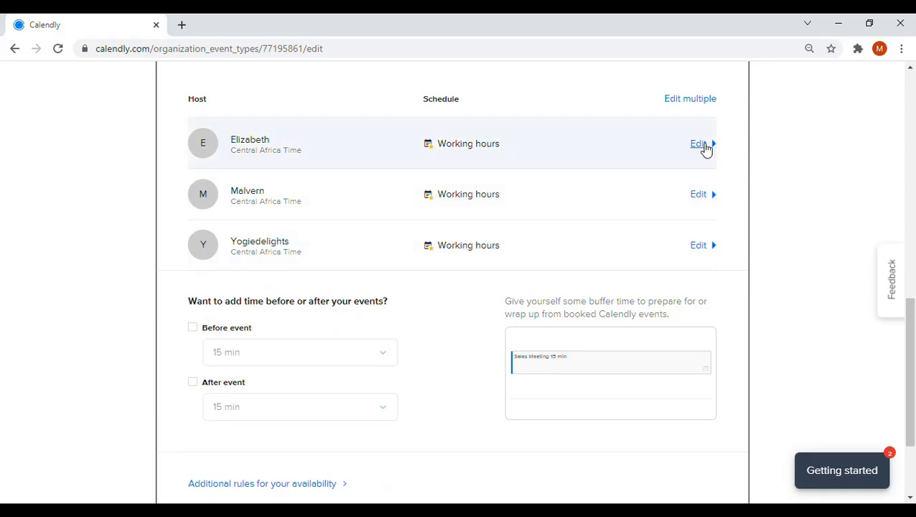
pyautogui.click(700, 145)
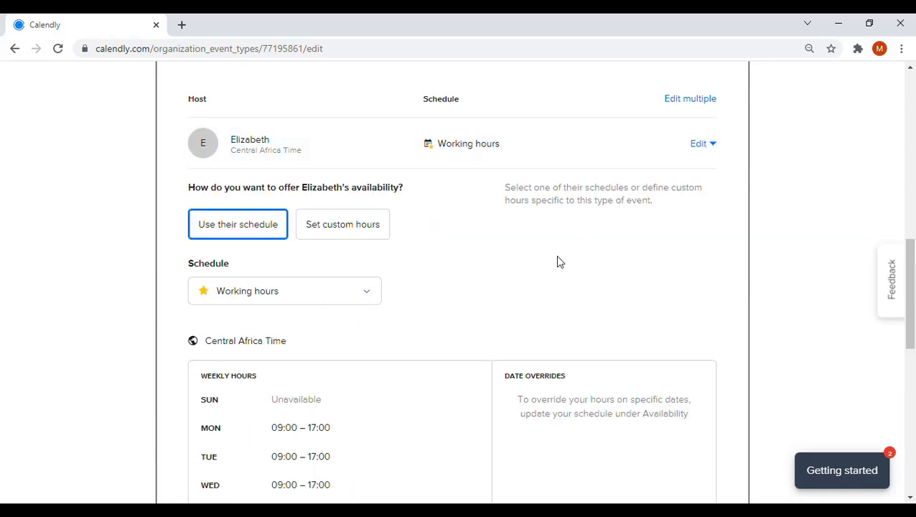
pyautogui.scroll(-3, 558, 261)
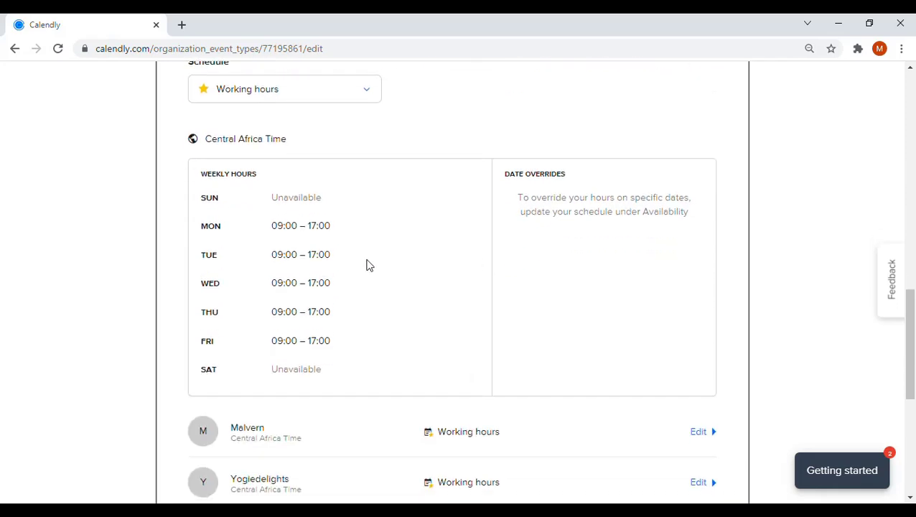
pyautogui.scroll(4, 371, 271)
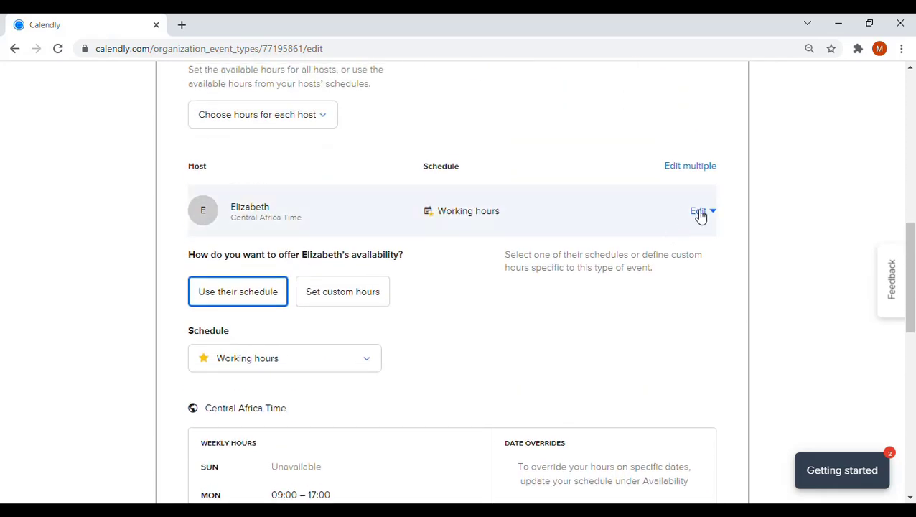
pyautogui.click(699, 213)
pyautogui.scroll(-3, 698, 217)
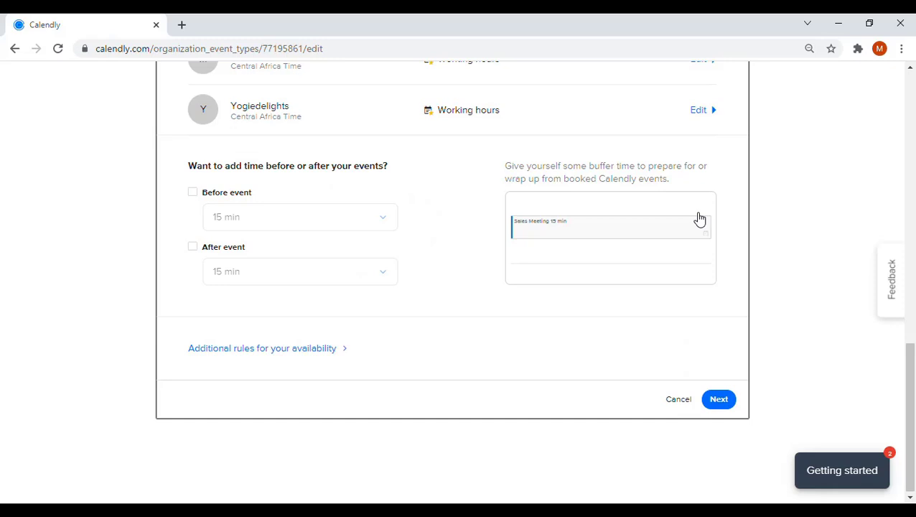
pyautogui.click(719, 400)
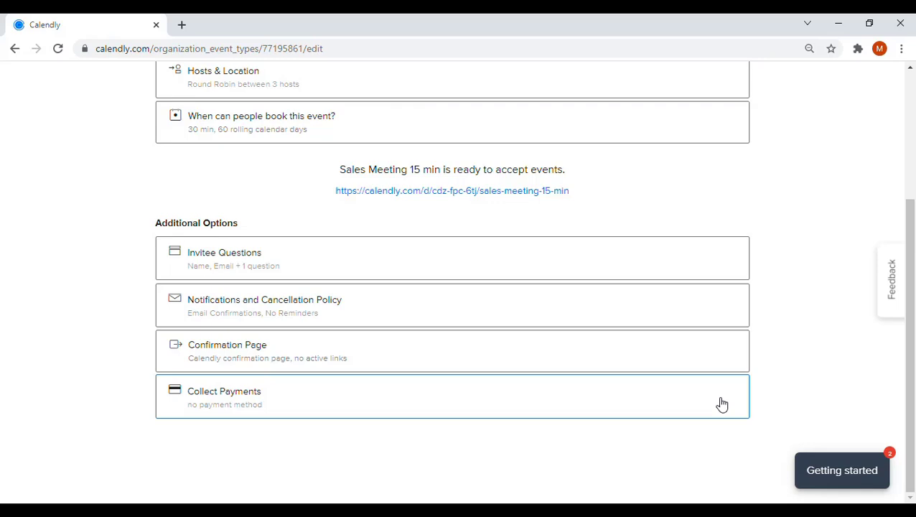
# Step: Confirm at the top of the page that Sales Meeting 15 min is ON with its booking link
pyautogui.scroll(3, 722, 404)
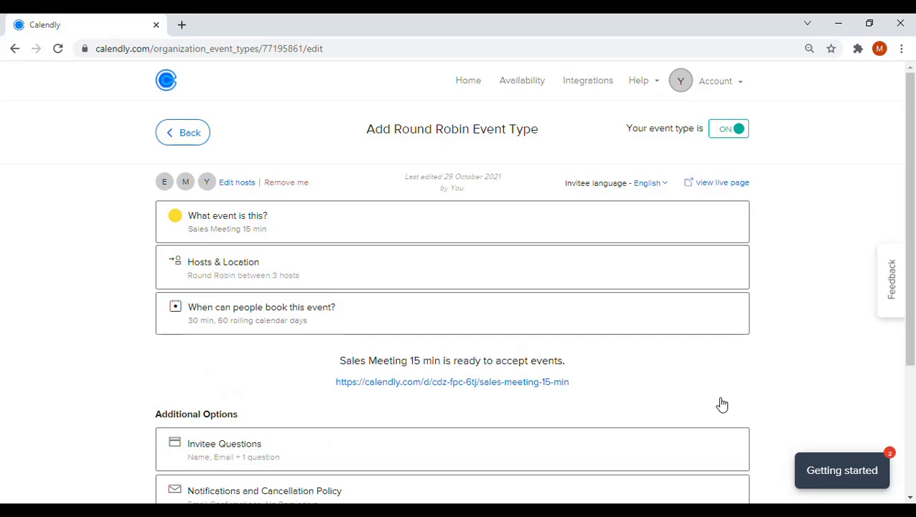